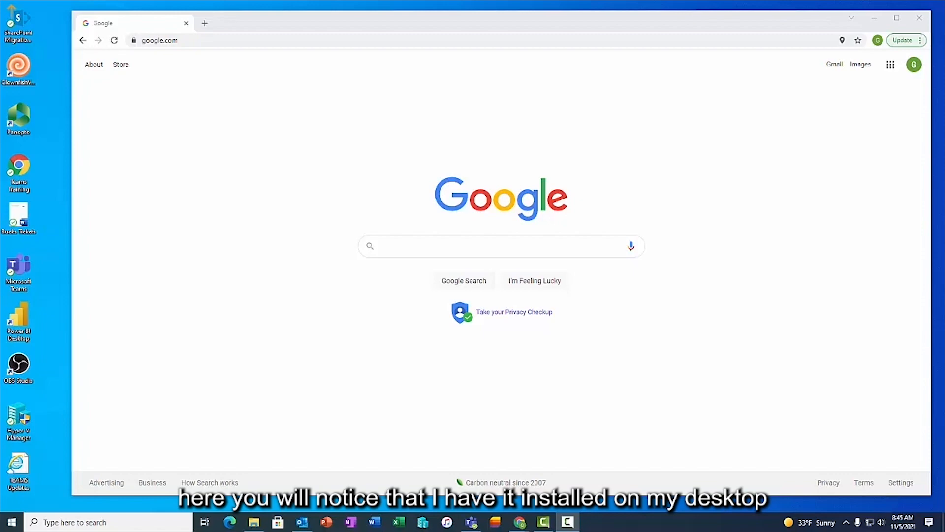
- Google 'sharepoint migration tool' and open Microsoft Docs' 'Overview of the SharePoint Migration Tool (SPMT)'
{"action": "left_click", "coordinate": [31, 34]}
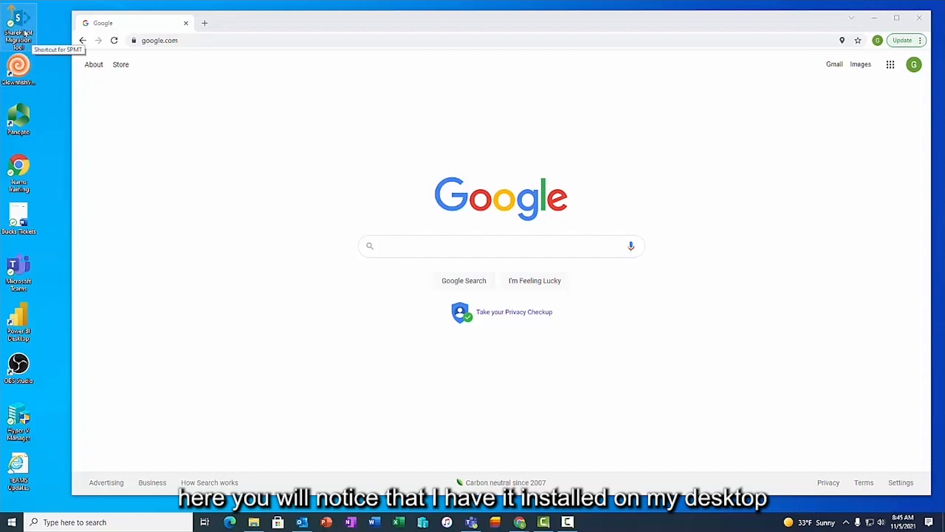
{"action": "left_click", "coordinate": [181, 40]}
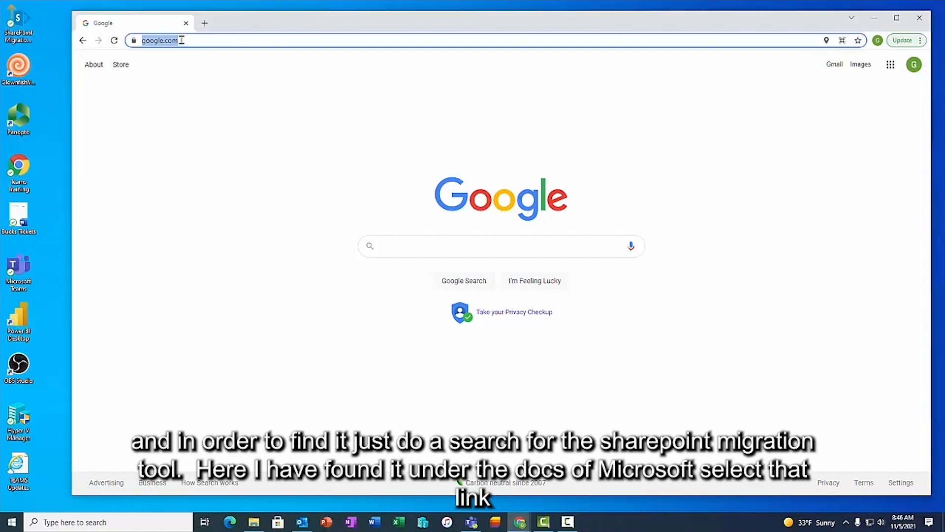
{"action": "type", "text": "sharepoint migration tool"}
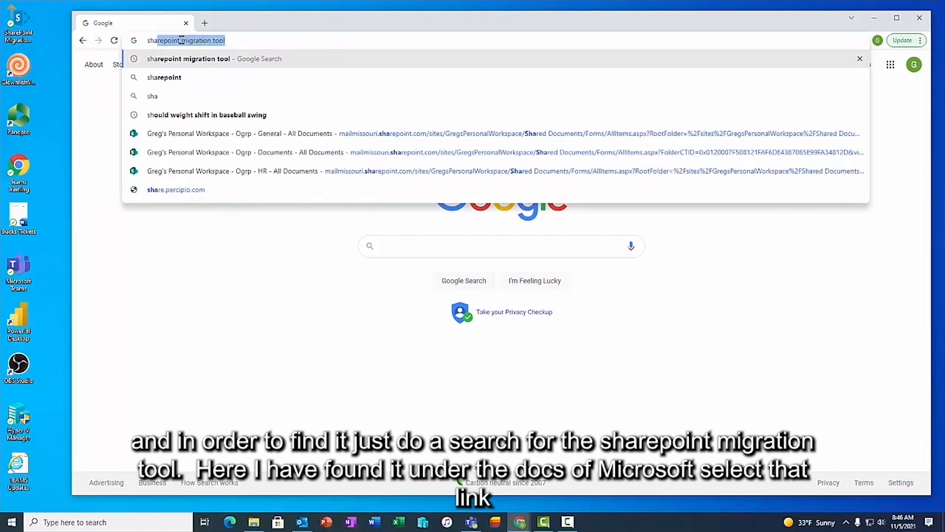
{"action": "key", "text": "Return"}
{"action": "scroll", "coordinate": [407, 340], "scroll_direction": "down", "scroll_amount": 3}
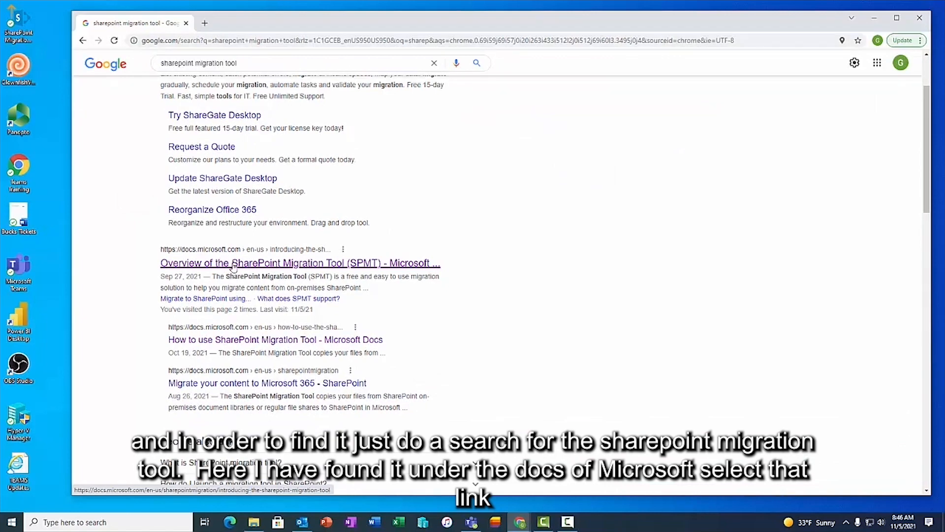
{"action": "left_click", "coordinate": [234, 265]}
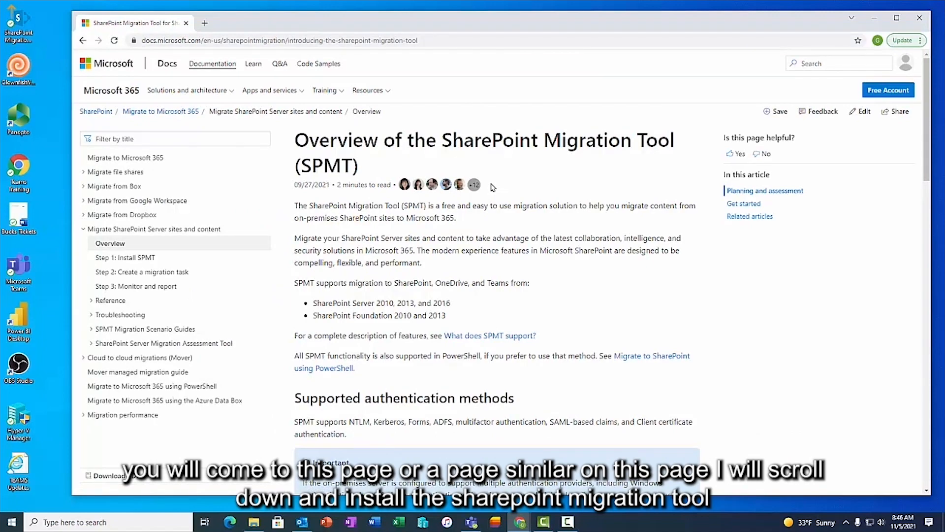
- Open 'Step 1: Install SPMT' under Get started, then the General Availability 'Install here' link
{"action": "scroll", "coordinate": [492, 188], "scroll_direction": "down", "scroll_amount": 10}
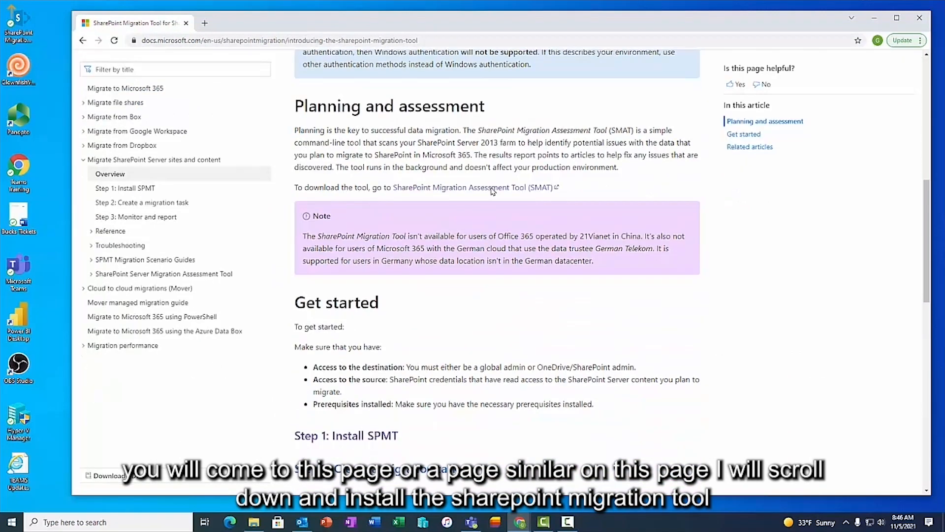
{"action": "scroll", "coordinate": [493, 193], "scroll_direction": "down", "scroll_amount": 1}
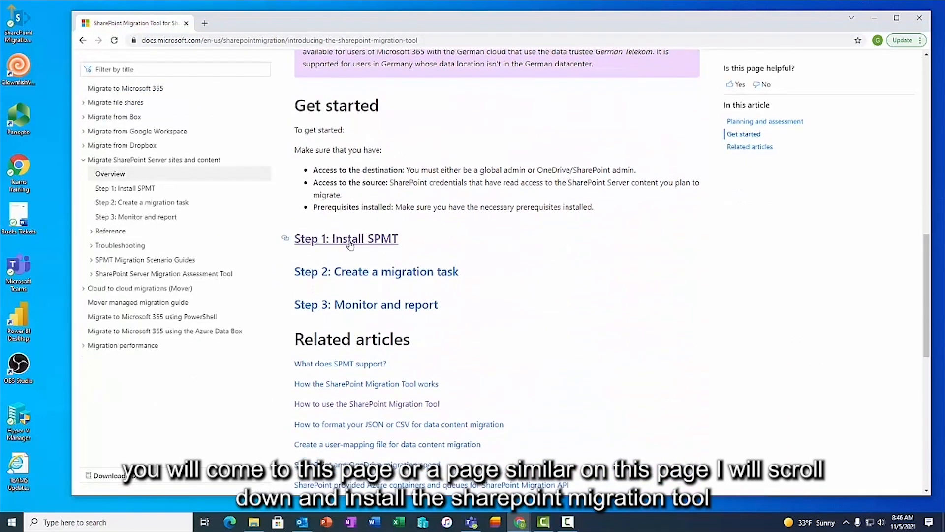
{"action": "left_click", "coordinate": [391, 242]}
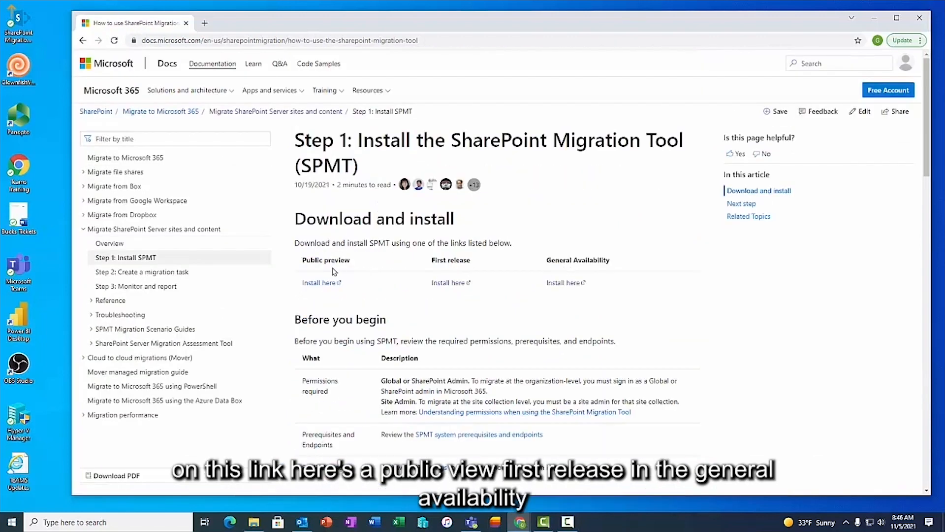
{"action": "left_click", "coordinate": [564, 290]}
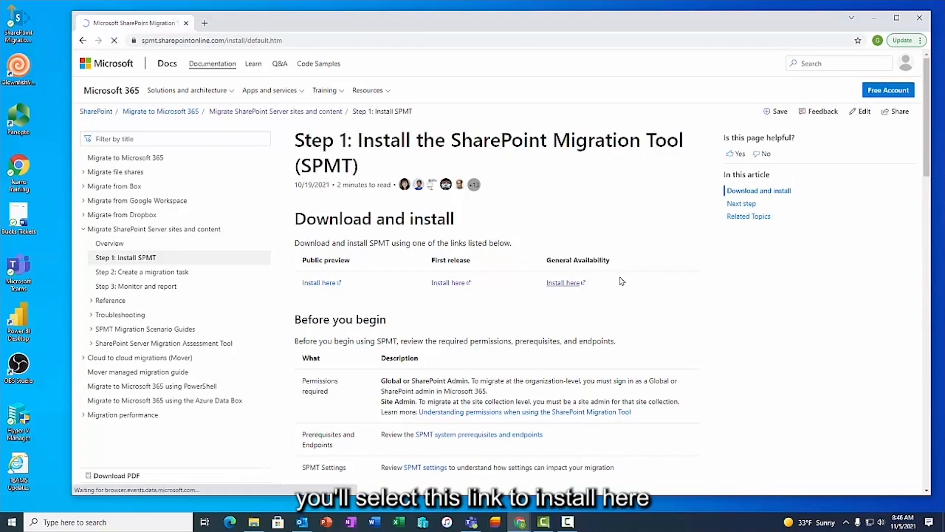
- Accept the Terms of Service, start the SPMT installation, and minimize Chrome
{"action": "left_click", "coordinate": [330, 238]}
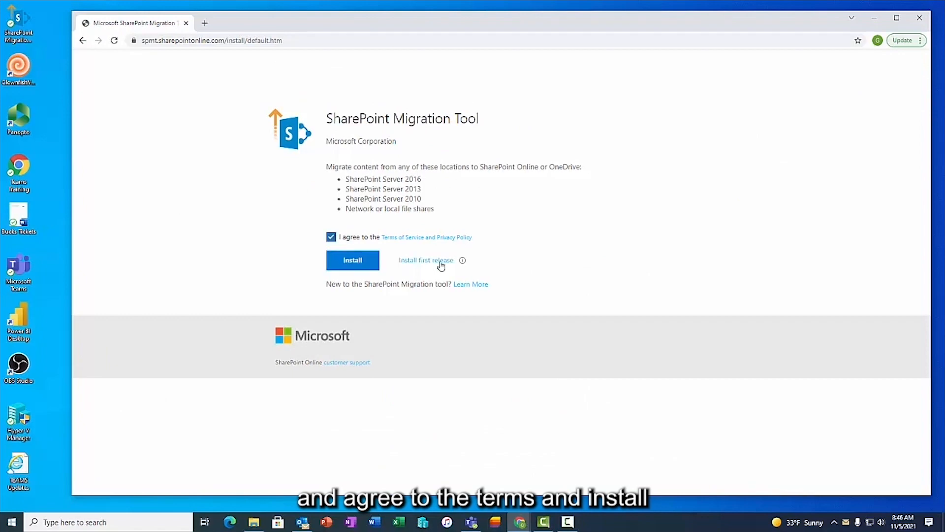
{"action": "left_click", "coordinate": [359, 267]}
{"action": "left_click", "coordinate": [875, 18]}
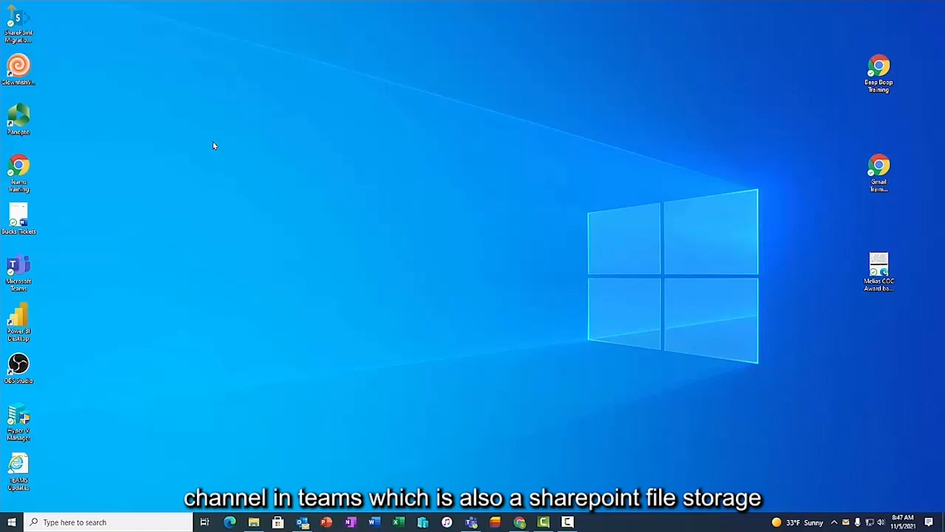
- Launch SPMT from the desktop and sign in with the university e-mail and password
{"action": "double_click", "coordinate": [18, 29]}
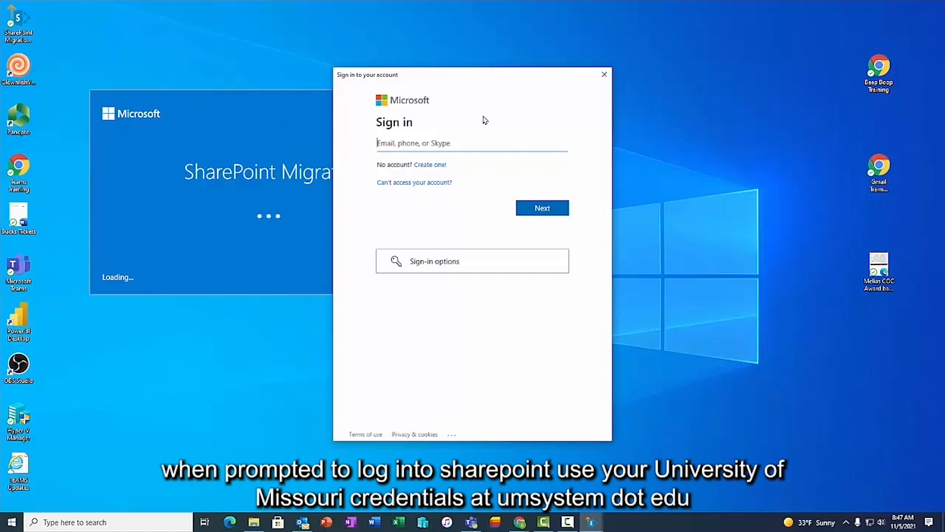
{"action": "key", "text": "Return"}
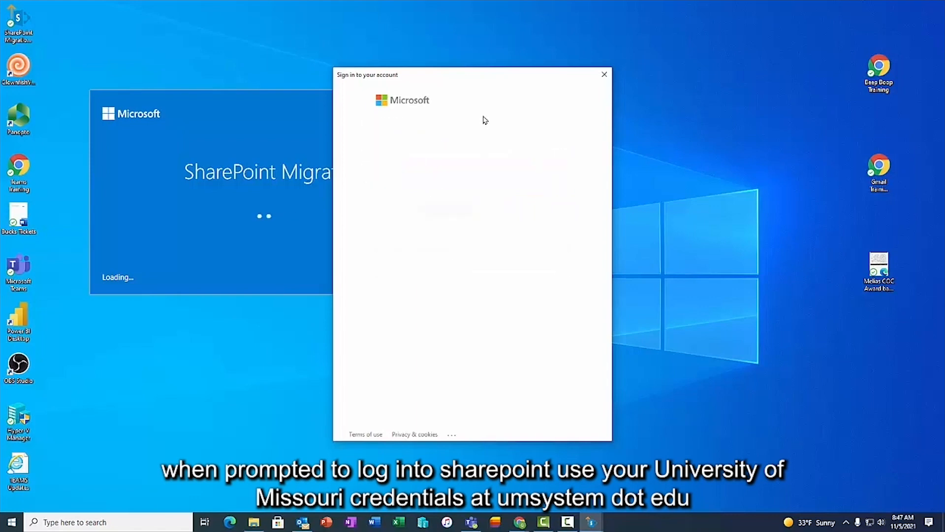
{"action": "type", "text": "•"}
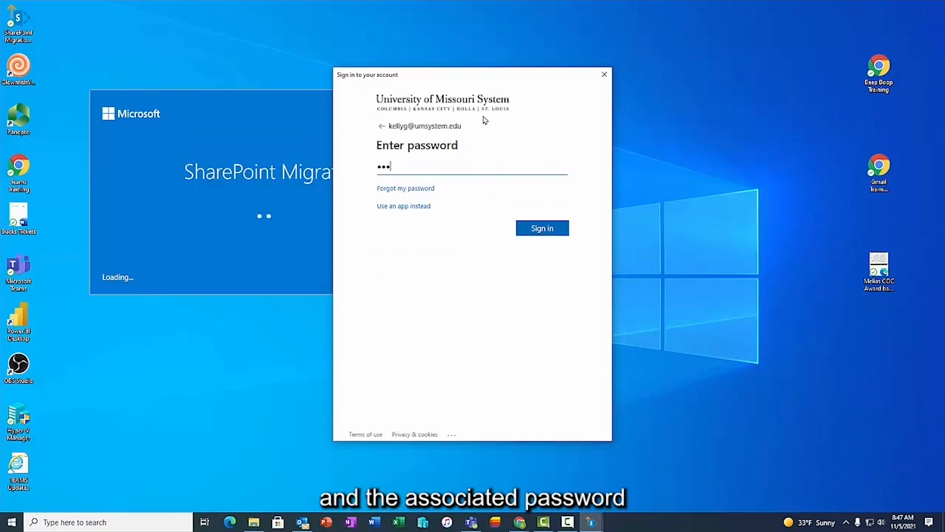
{"action": "key", "text": "Return"}
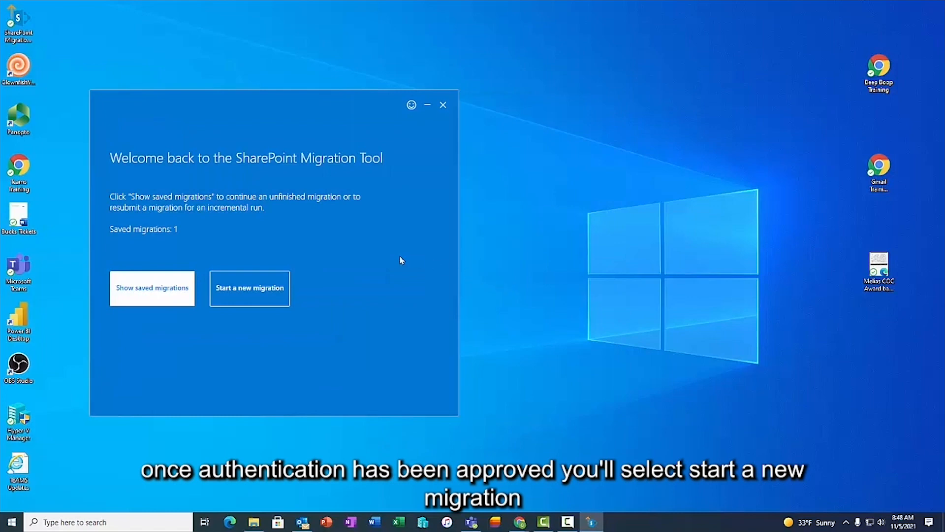
- Begin a new migration with File share as the source type
{"action": "left_click", "coordinate": [251, 291]}
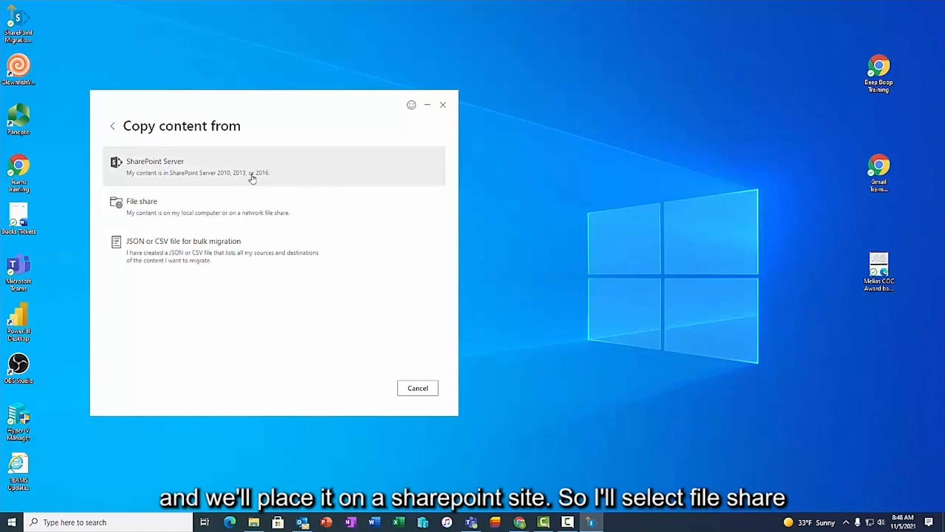
{"action": "left_click", "coordinate": [145, 210]}
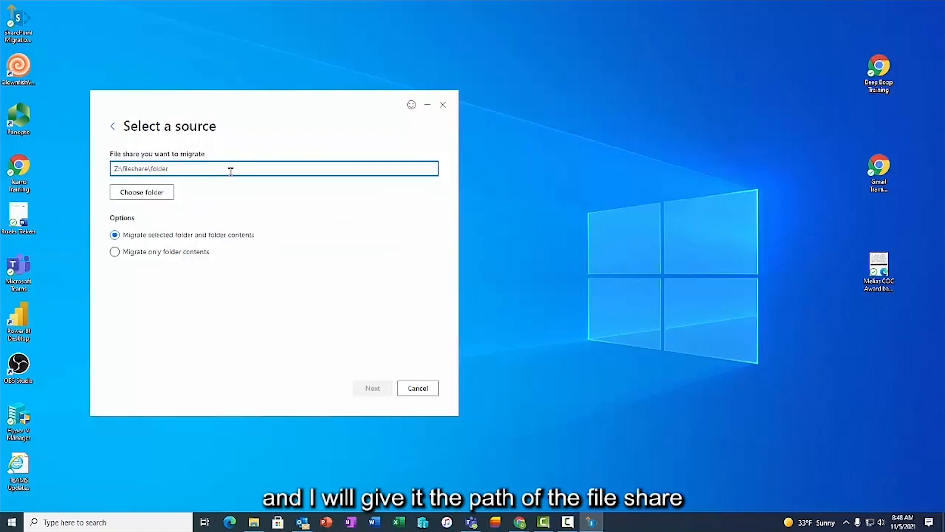
- Copy the folder path under S:\User-Dropboxes from File Explorer into SPMT's file share field
{"action": "left_click", "coordinate": [254, 522]}
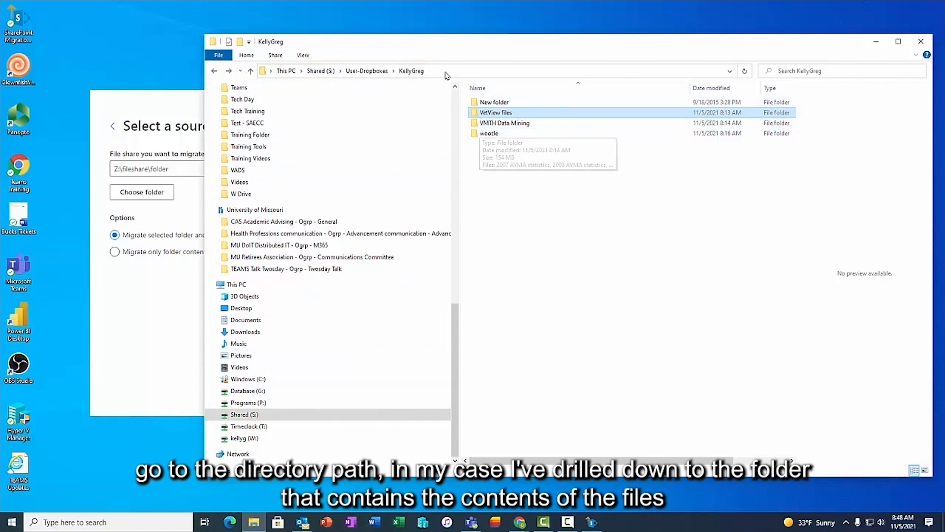
{"action": "left_click", "coordinate": [424, 70]}
{"action": "key", "text": "ctrl+c"}
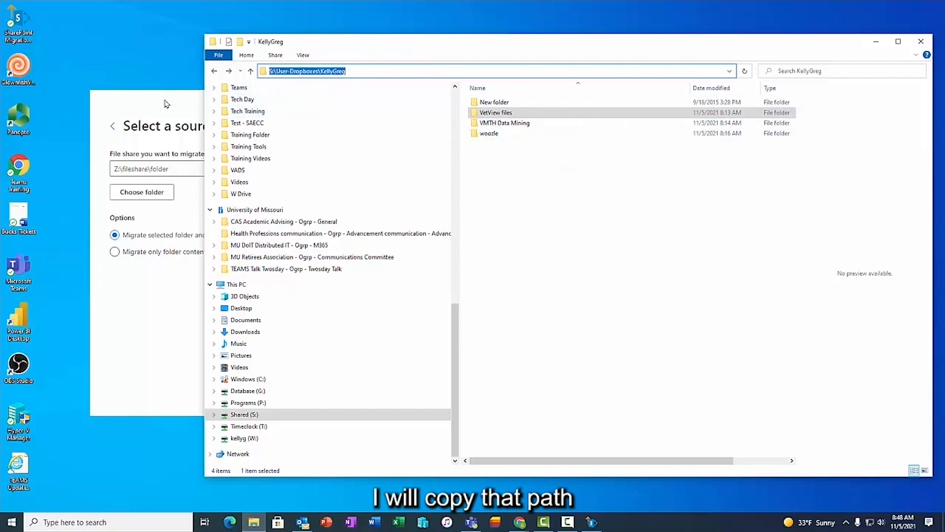
{"action": "left_click", "coordinate": [164, 168]}
{"action": "key", "text": "ctrl+v"}
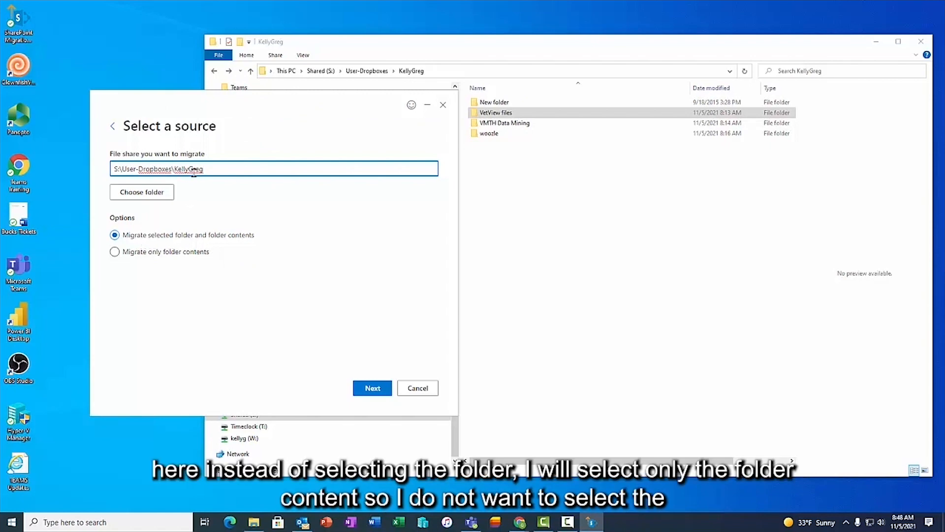
- Migrate only the folder contents, choose SharePoint as the destination, and place Teams beside SPMT
{"action": "left_click", "coordinate": [186, 253]}
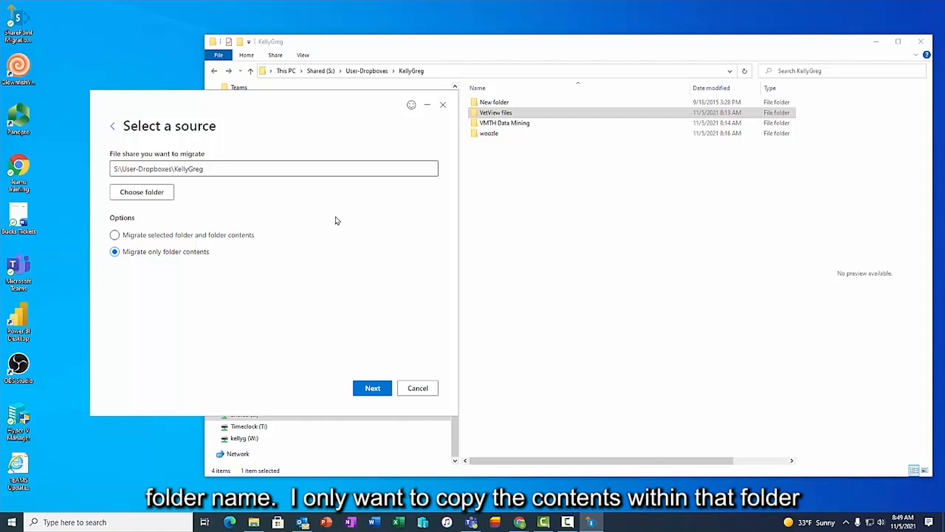
{"action": "left_click", "coordinate": [367, 390]}
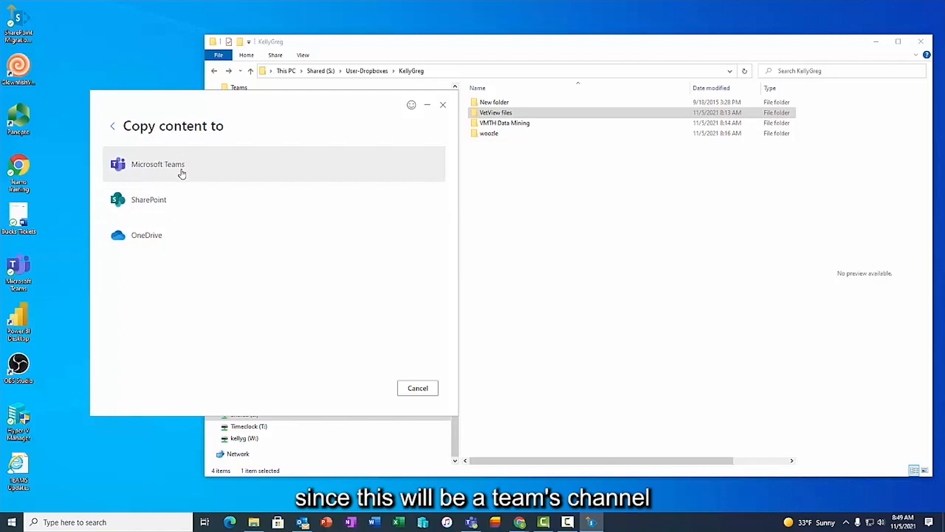
{"action": "left_click", "coordinate": [180, 206]}
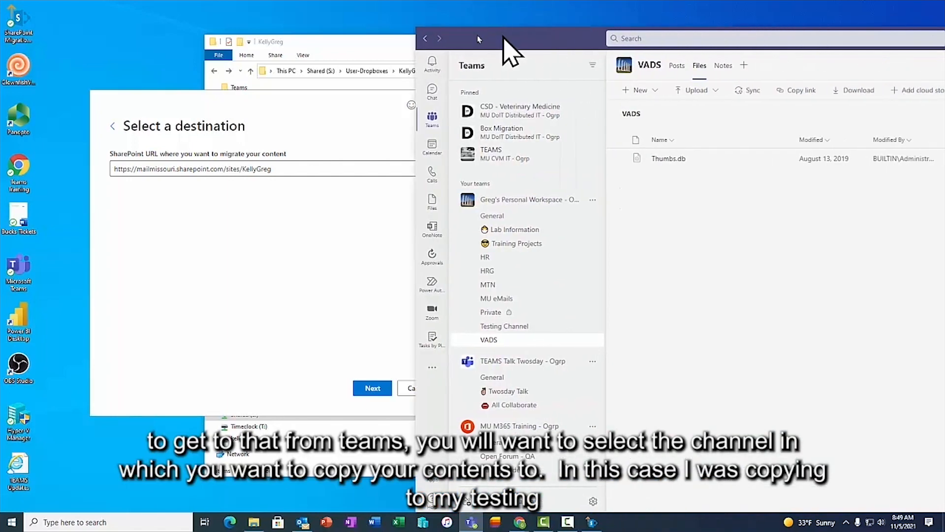
{"action": "left_click_drag", "start_coordinate": [481, 37], "coordinate": [316, 15]}
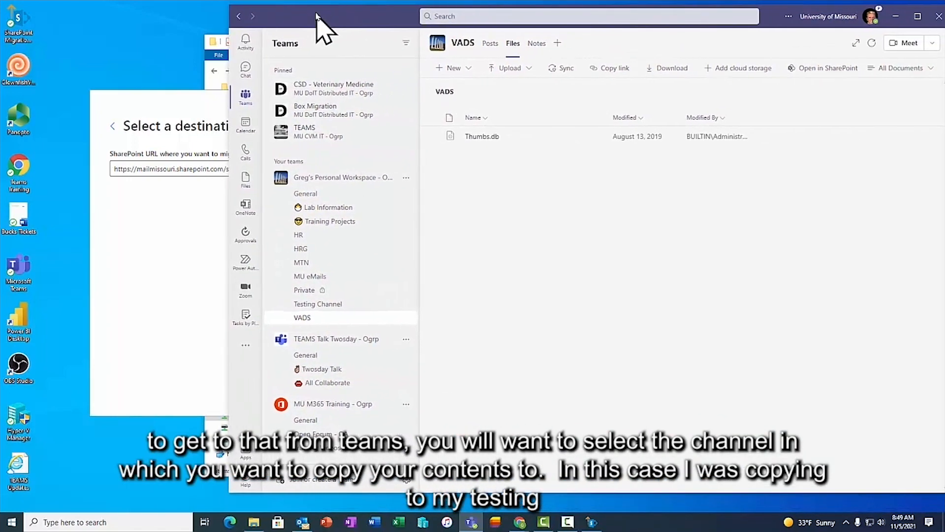
- Open the Testing Channel's Files in Teams and launch them in SharePoint
{"action": "left_click", "coordinate": [308, 290]}
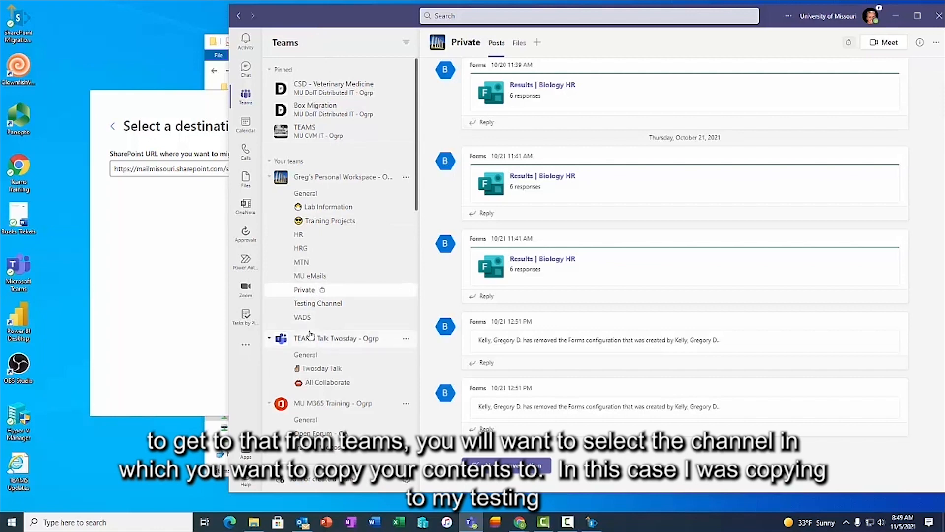
{"action": "left_click", "coordinate": [317, 307]}
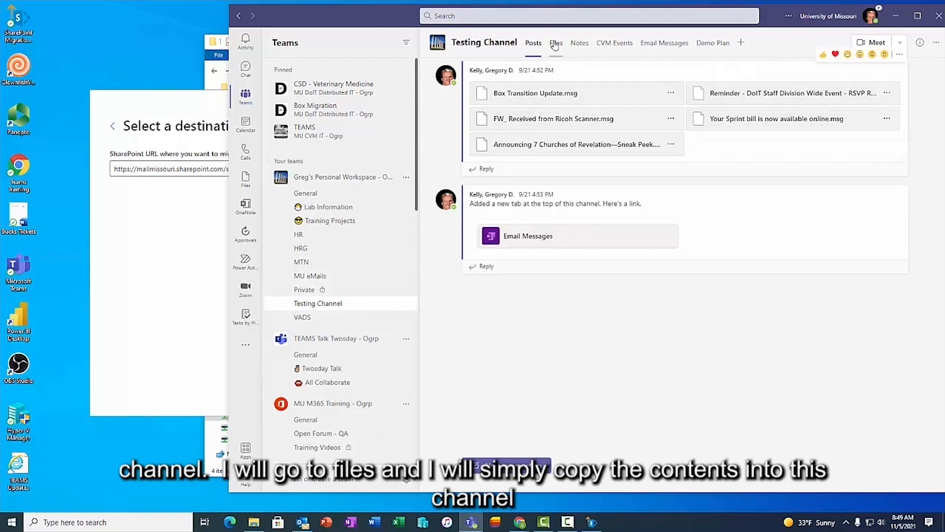
{"action": "left_click", "coordinate": [555, 44]}
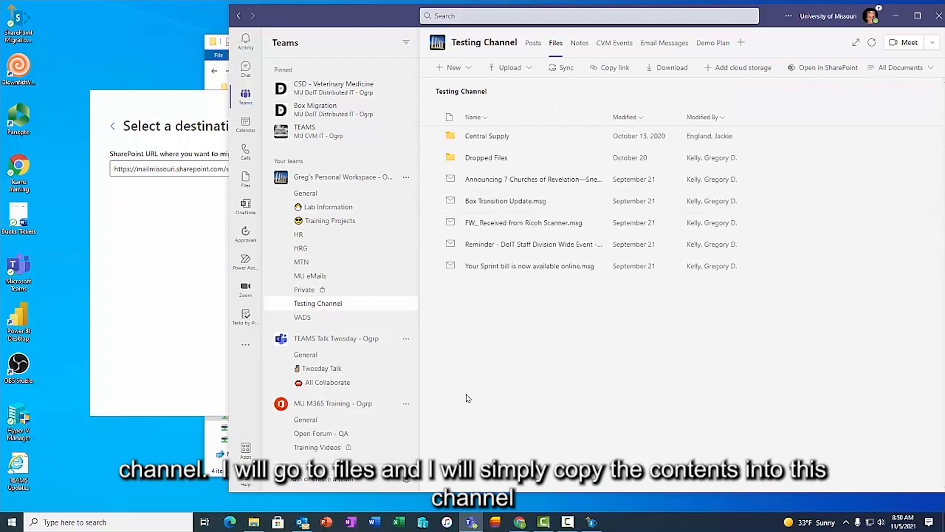
{"action": "left_click", "coordinate": [825, 73]}
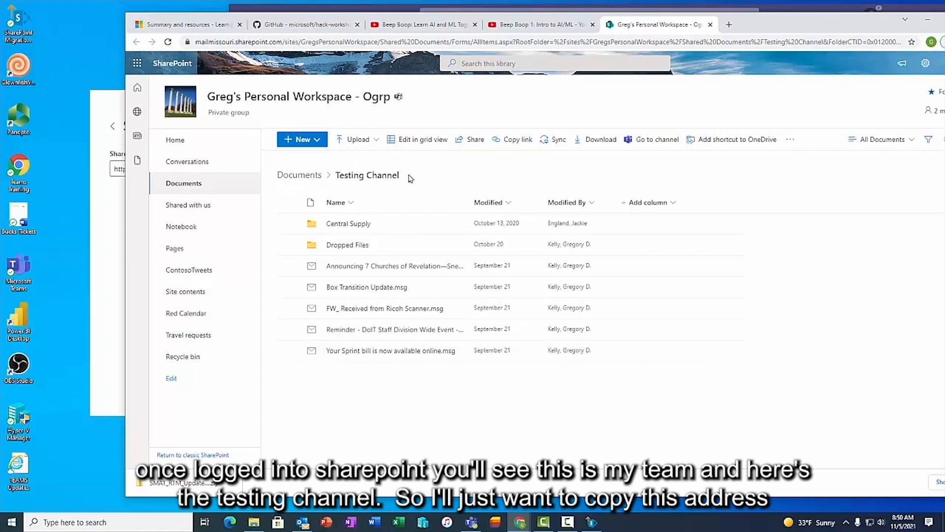
- Copy the Testing Channel library's web address and bring SPMT back in front
{"action": "left_click", "coordinate": [407, 42]}
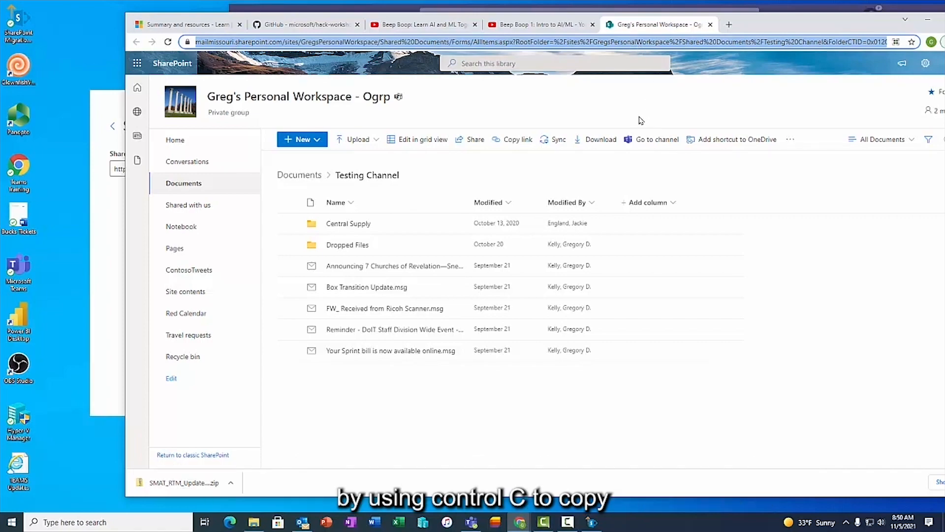
{"action": "left_click_drag", "start_coordinate": [784, 23], "coordinate": [944, 23]}
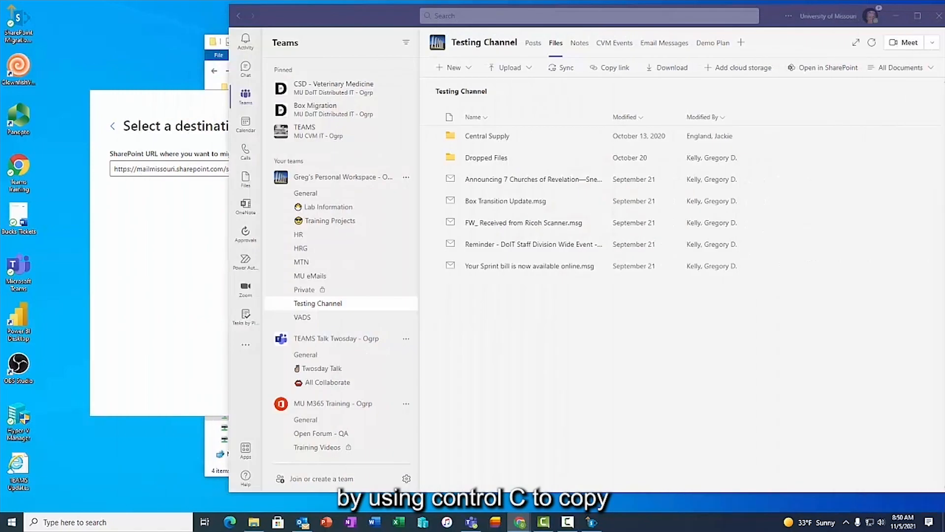
{"action": "left_click", "coordinate": [167, 236]}
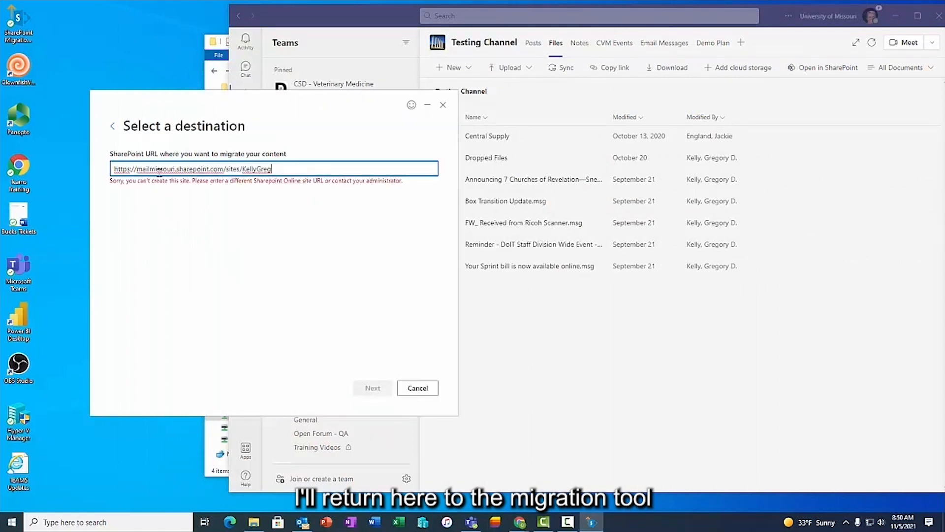
- Replace the destination SharePoint URL with the copied library address and continue
{"action": "key", "text": "ctrl+a"}
{"action": "key", "text": "ctrl+v"}
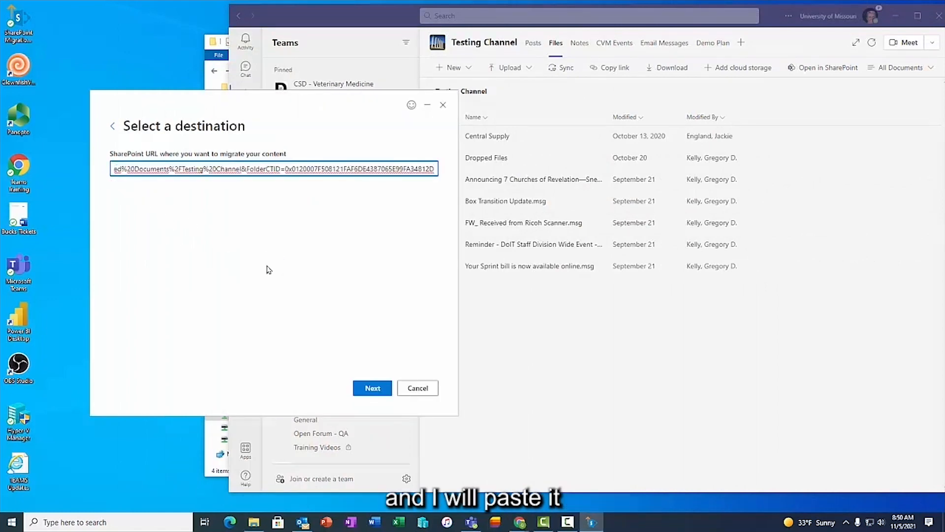
{"action": "left_click", "coordinate": [379, 390]}
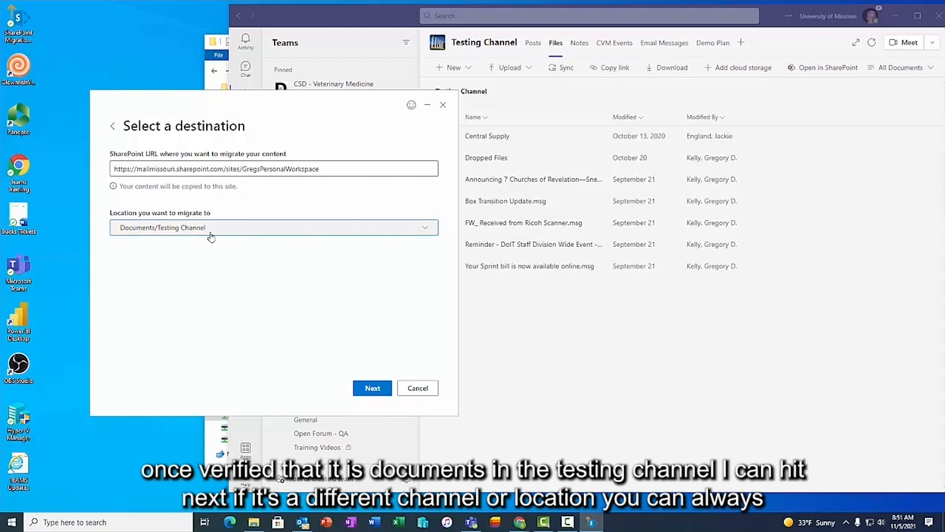
- Set the migration location to Documents > Testing Channel and proceed to review
{"action": "left_click", "coordinate": [426, 228]}
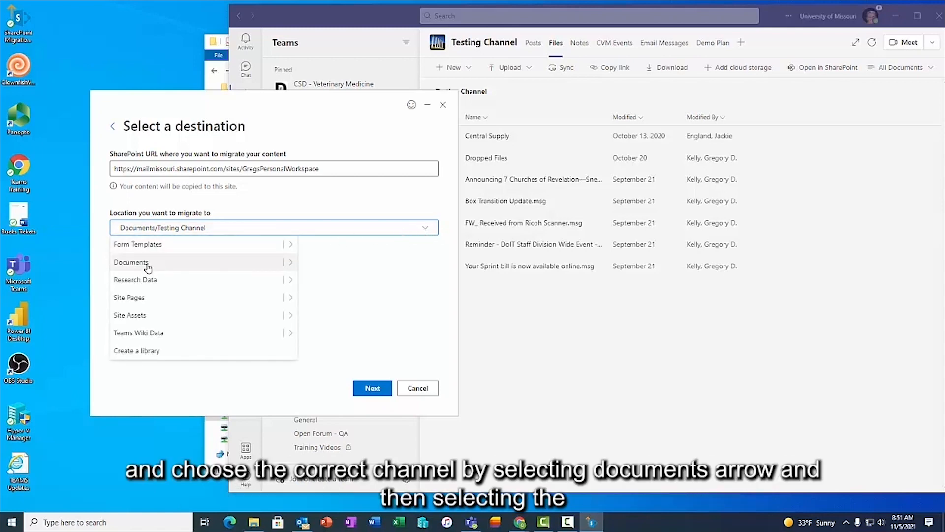
{"action": "left_click", "coordinate": [290, 264]}
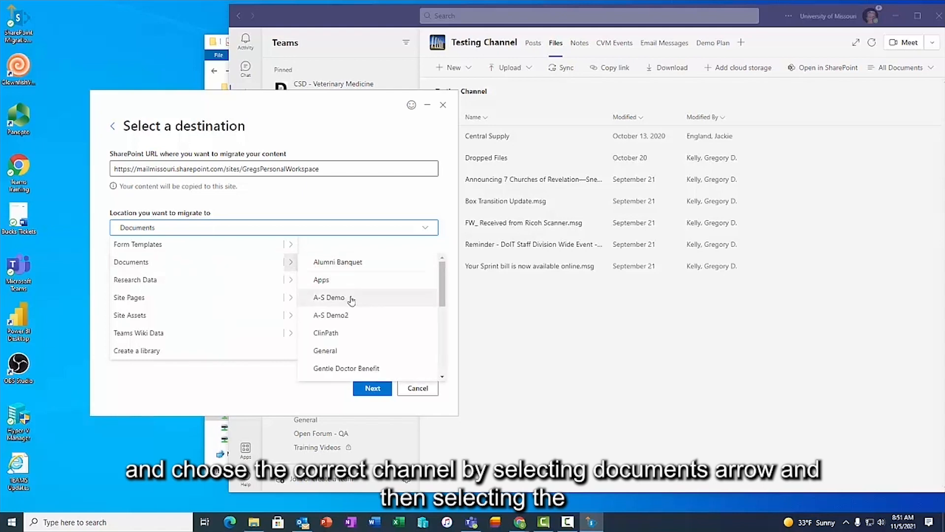
{"action": "scroll", "coordinate": [364, 311], "scroll_direction": "down", "scroll_amount": 3}
{"action": "scroll", "coordinate": [365, 311], "scroll_direction": "down", "scroll_amount": 1}
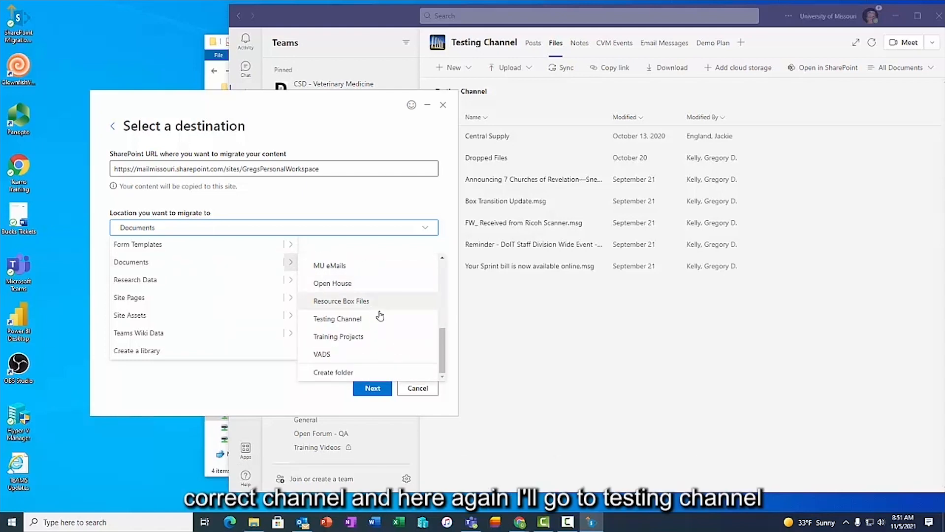
{"action": "left_click", "coordinate": [362, 323]}
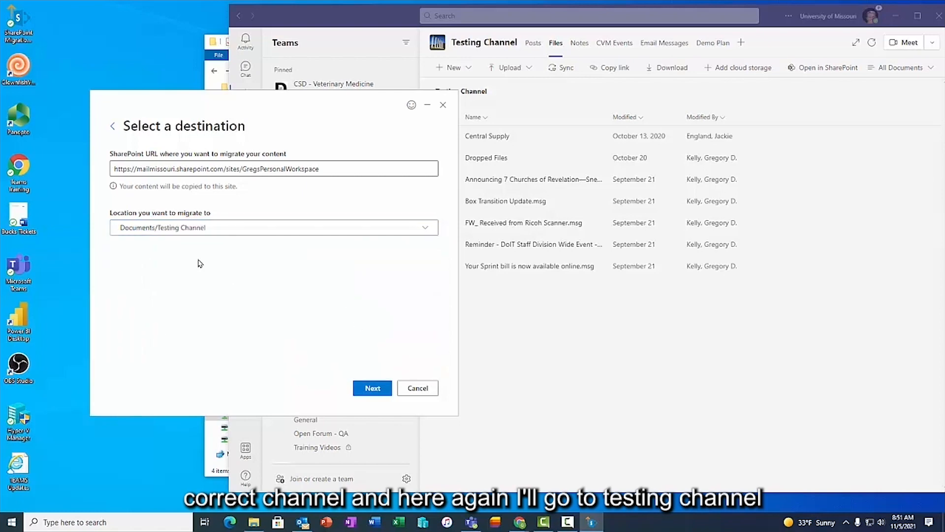
{"action": "left_click", "coordinate": [373, 388]}
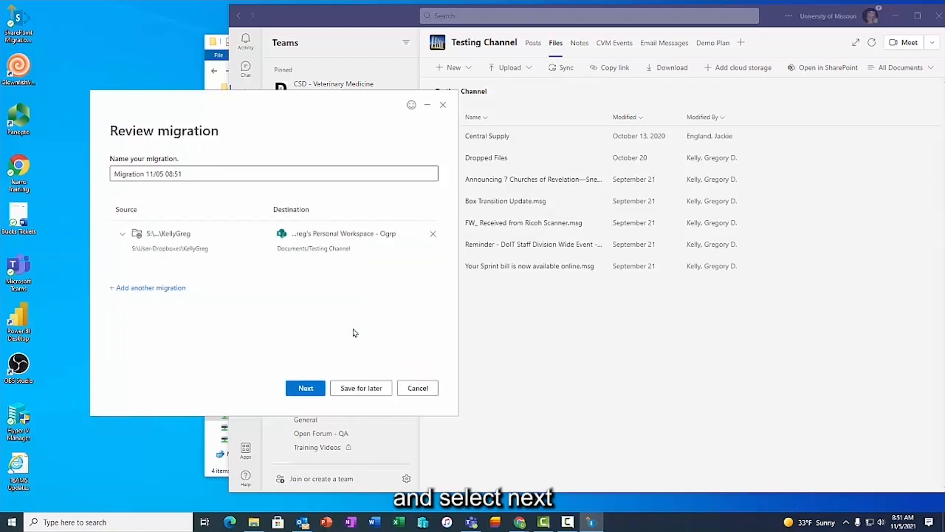
- Rename the migration to 'Shared Migration' and advance to the settings step
{"action": "left_click", "coordinate": [200, 173]}
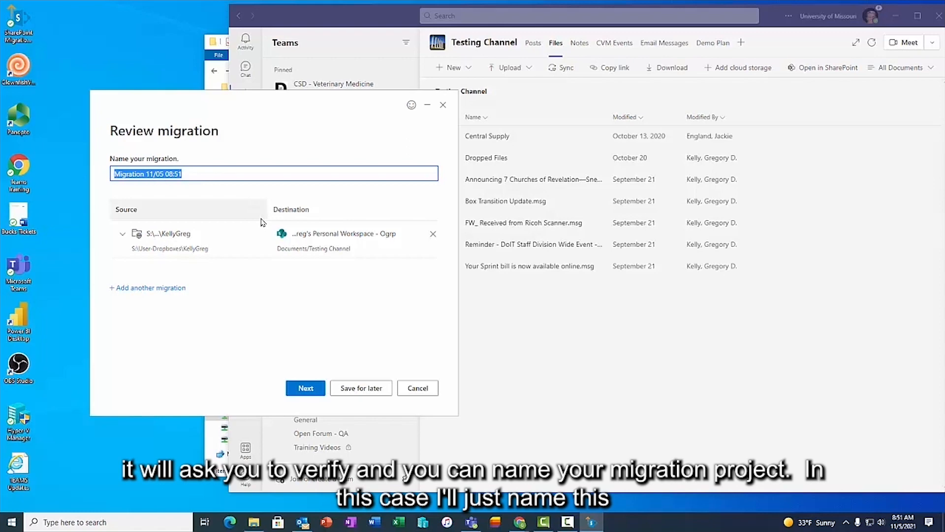
{"action": "type", "text": "Shared Migration"}
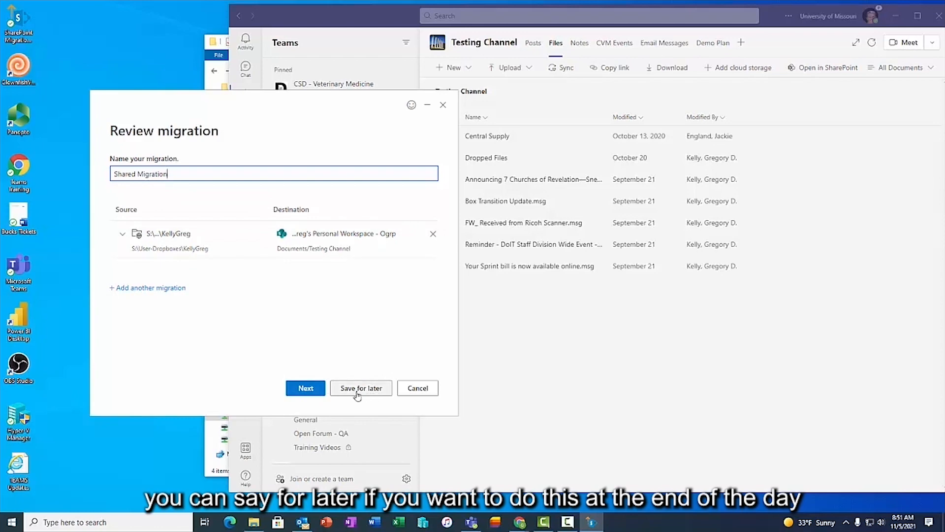
{"action": "left_click", "coordinate": [306, 389]}
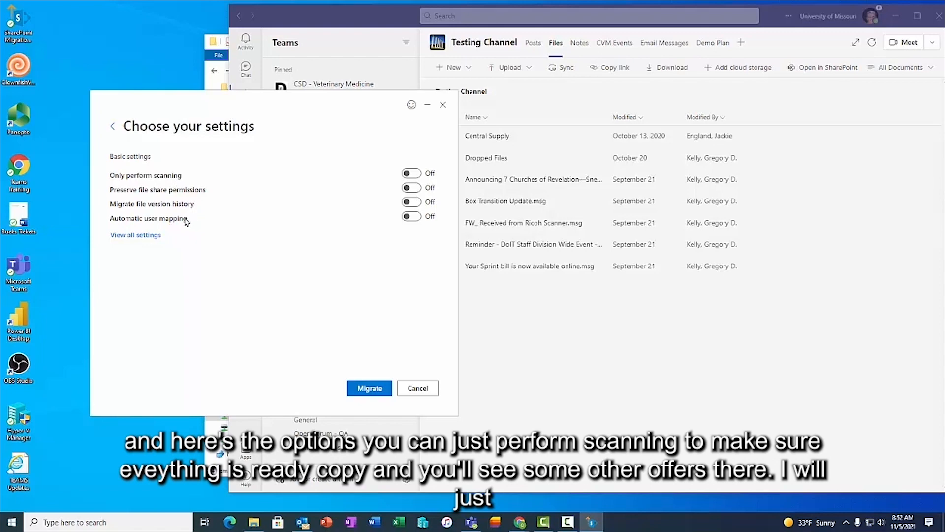
- Run the migration with all basic settings Off, then open its report for the 297 migrated items
{"action": "left_click", "coordinate": [370, 389]}
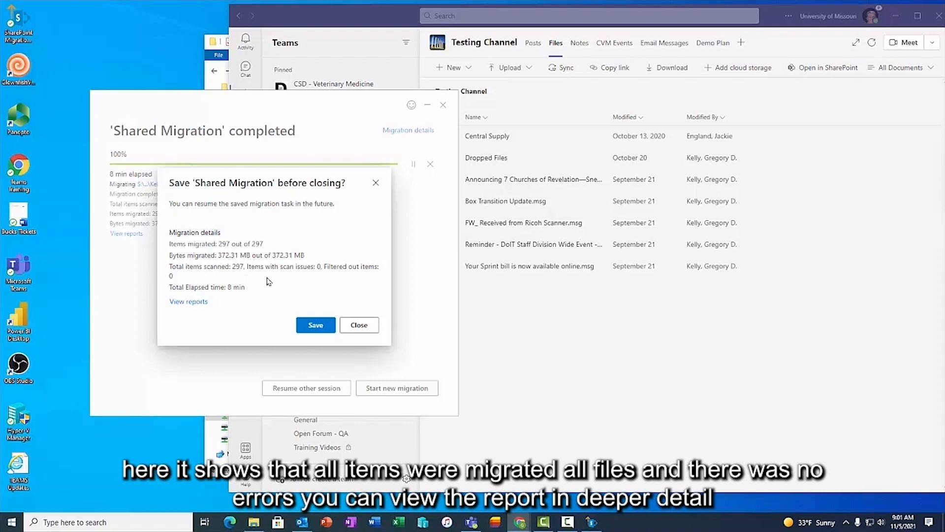
{"action": "left_click", "coordinate": [192, 302]}
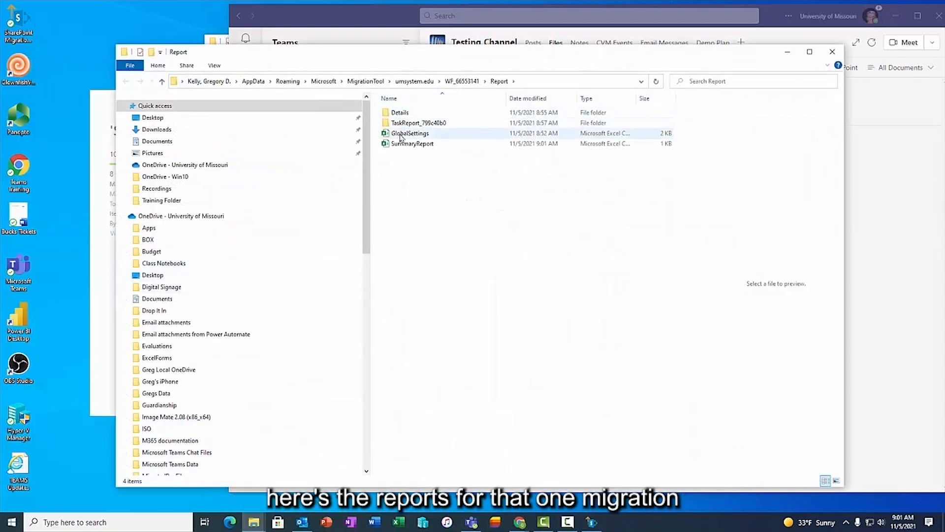
- Close the Report folder window without saving and exit the finished SharePoint Migration Tool
{"action": "left_click", "coordinate": [832, 51]}
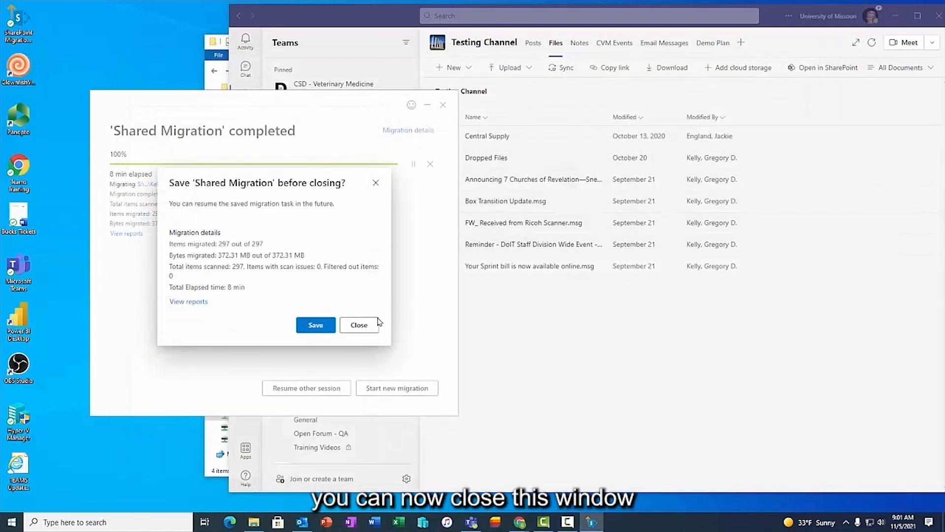
{"action": "left_click", "coordinate": [360, 326]}
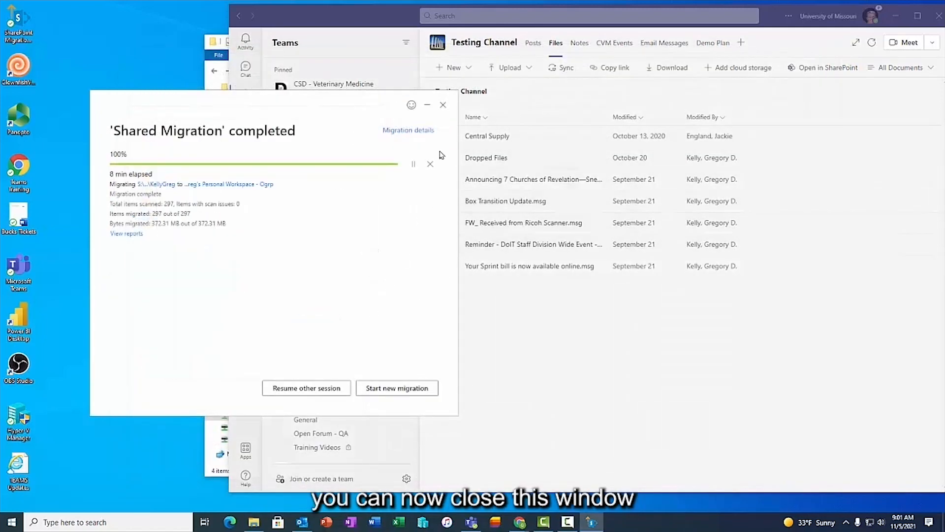
{"action": "left_click", "coordinate": [443, 105]}
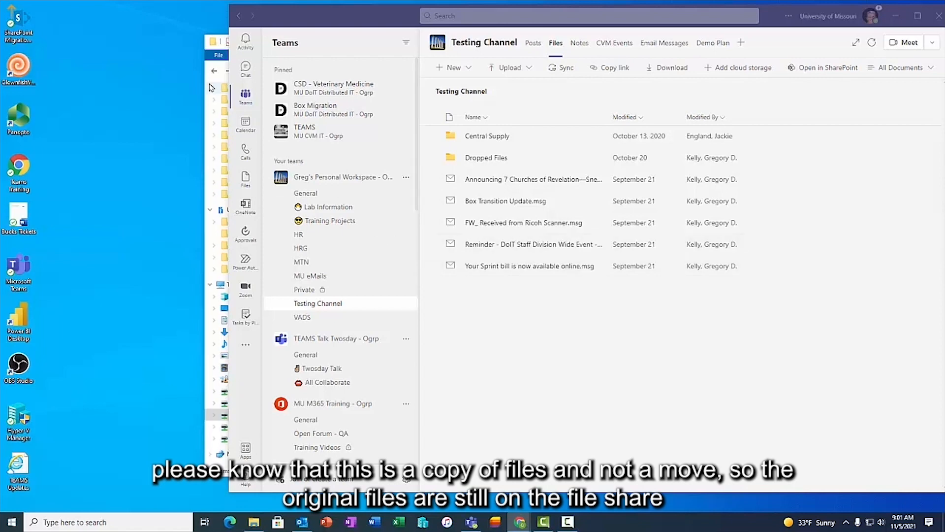
{"action": "left_click", "coordinate": [213, 100]}
{"action": "left_click_drag", "start_coordinate": [340, 43], "coordinate": [240, 36]}
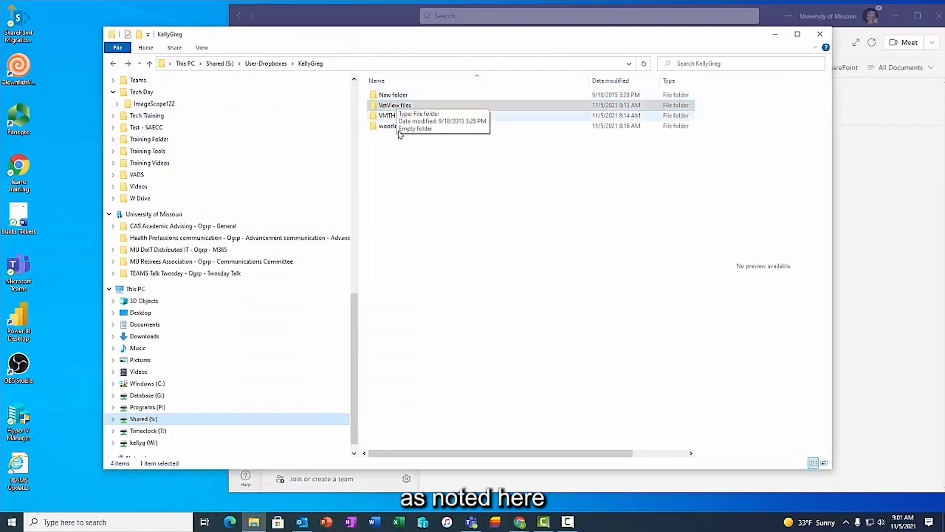
{"action": "left_click", "coordinate": [405, 184]}
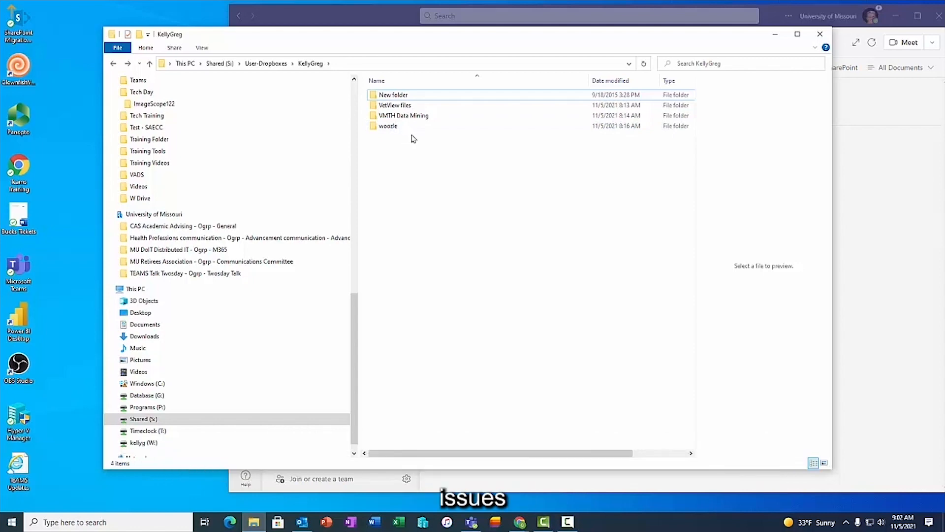
{"action": "left_click", "coordinate": [359, 21]}
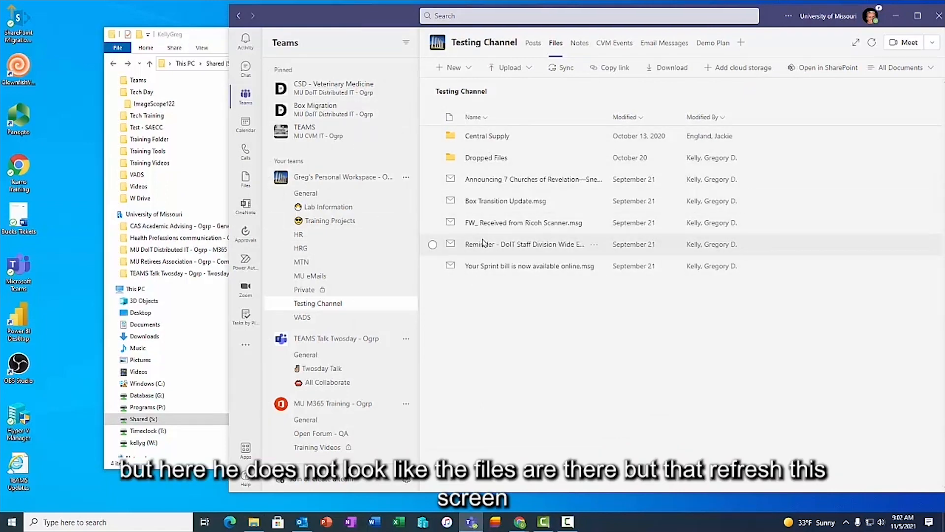
- Refresh Testing Channel's Files to show the migrated folders, then open VetView files
{"action": "left_click", "coordinate": [306, 290]}
{"action": "left_click", "coordinate": [315, 306]}
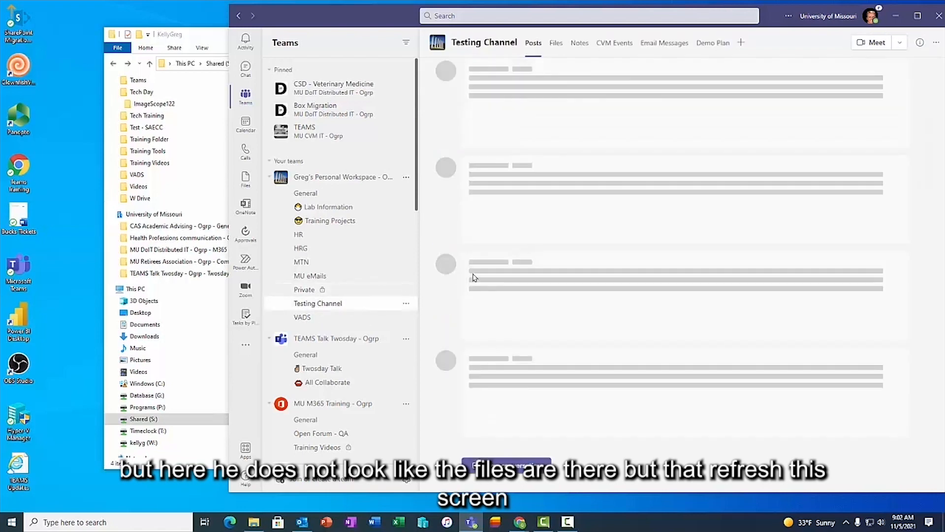
{"action": "left_click", "coordinate": [556, 44]}
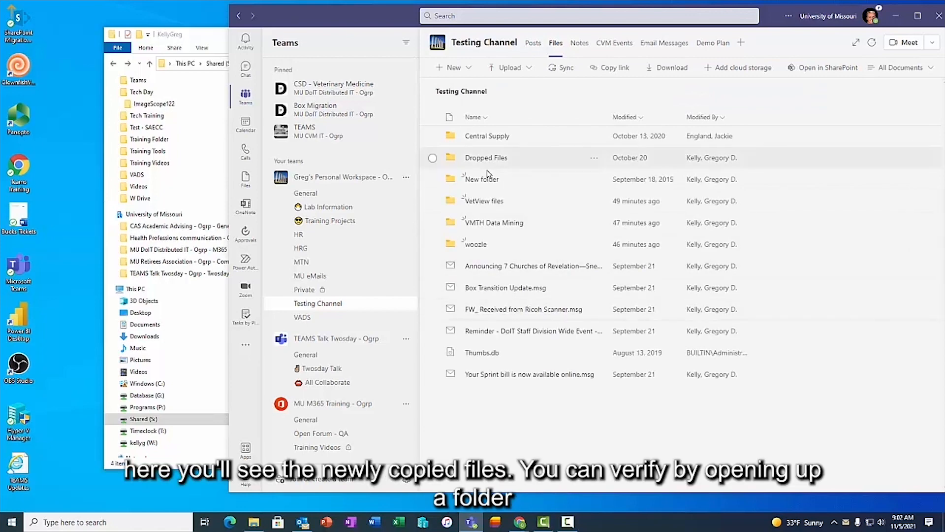
{"action": "left_click", "coordinate": [479, 203]}
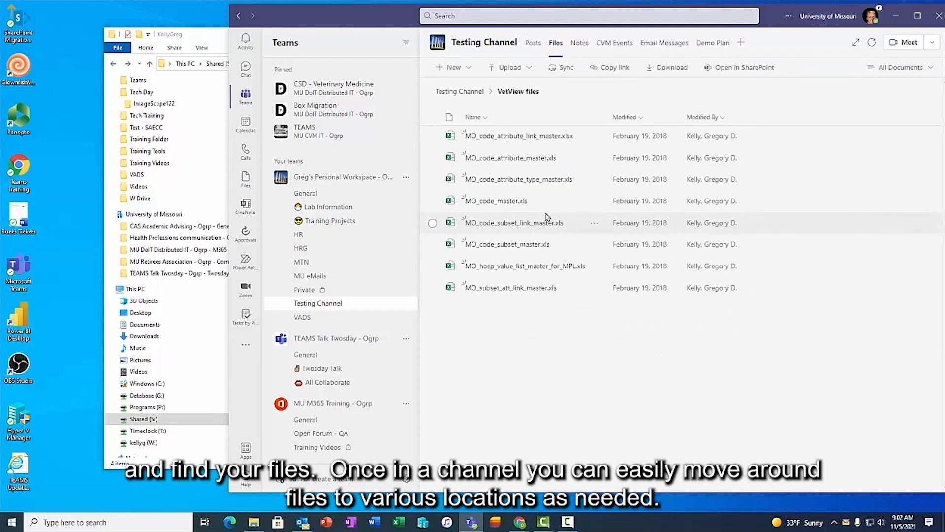